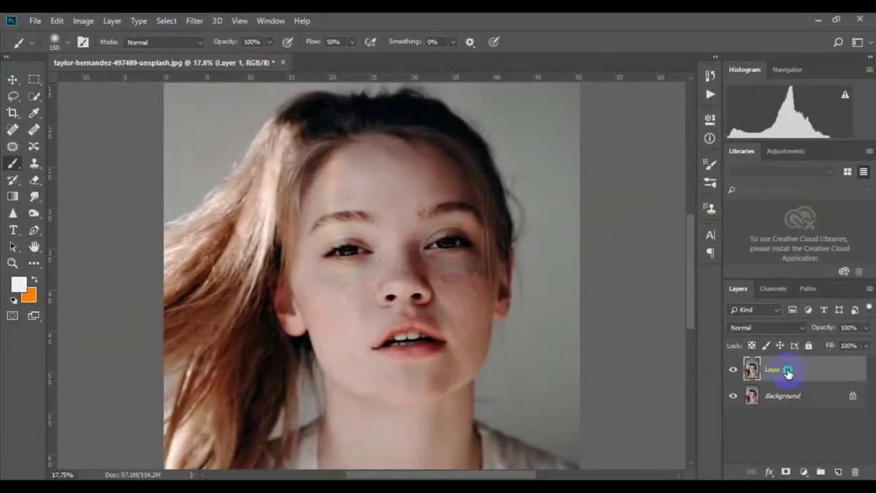
Convert Layer 1 to a smart object and duplicate it as Layer 1 copy.
right_click(788, 369)
click(705, 168)
key(ctrl+j)
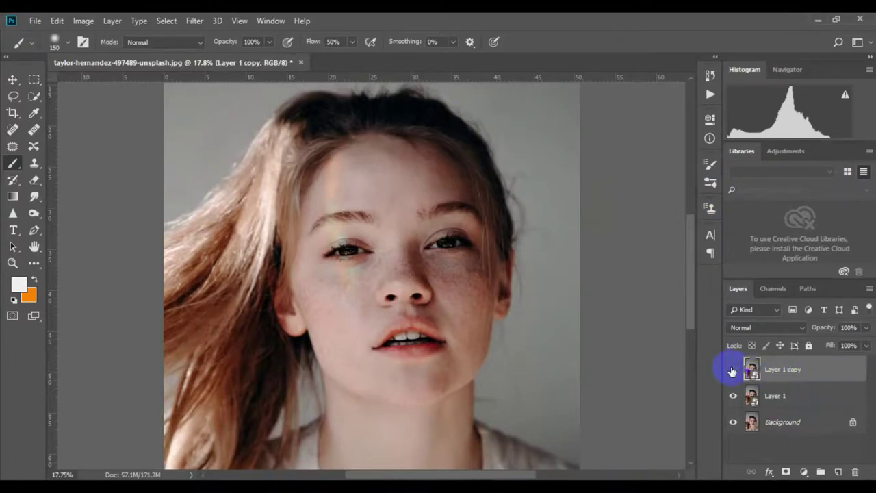
Hide Layer 1 copy and start a Gaussian Blur on Layer 1.
click(732, 370)
click(775, 396)
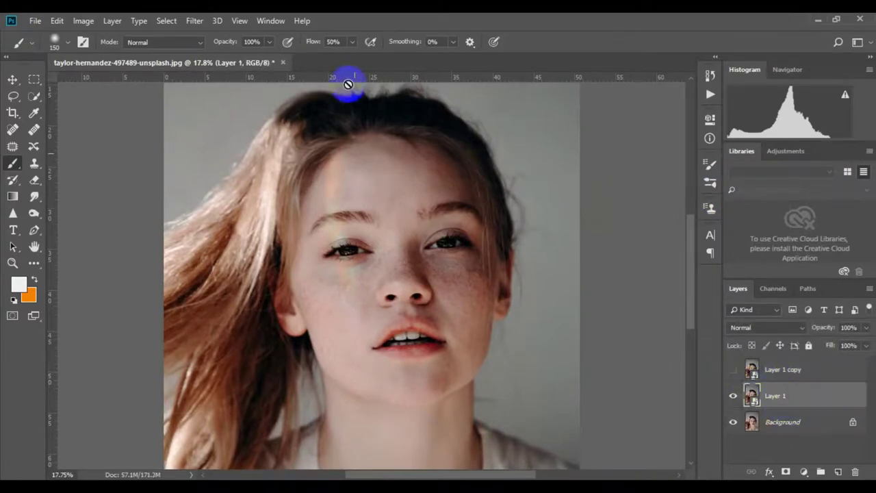
click(195, 21)
mouse_move(201, 167)
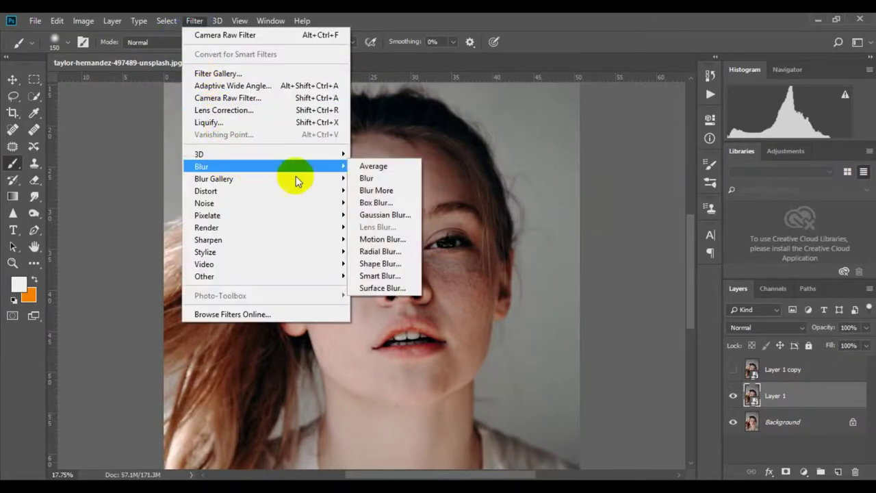
click(356, 211)
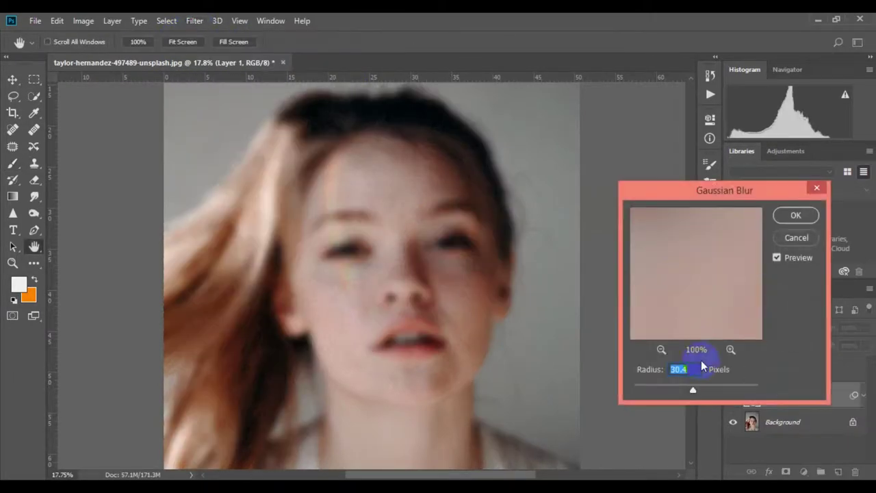
Set the Gaussian Blur radius to about 24.9 pixels while checking the face preview.
drag(688, 391, 686, 390)
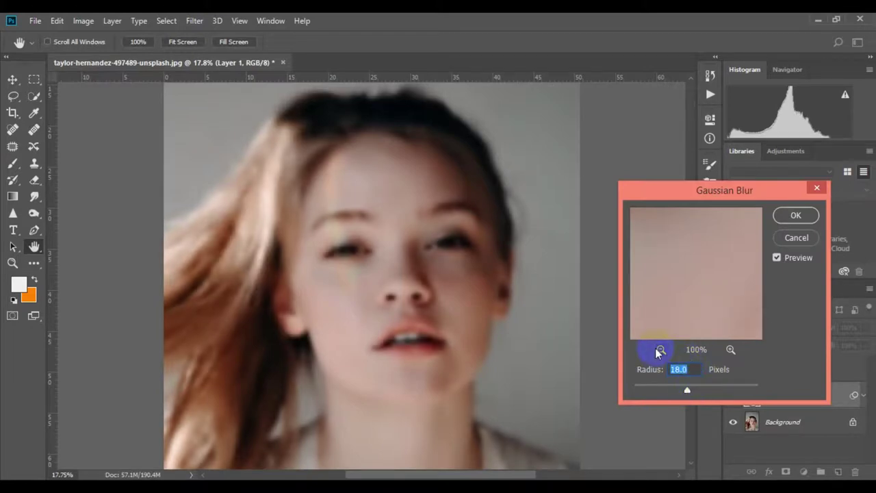
click(657, 351)
click(658, 350)
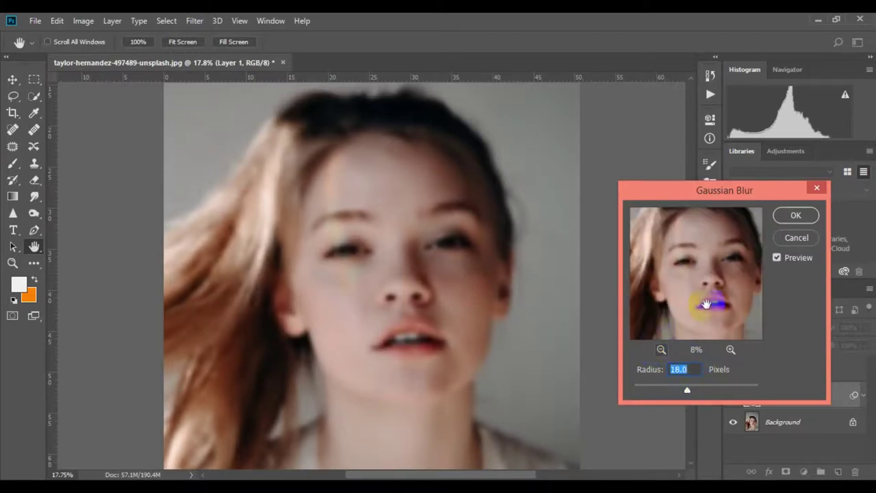
click(733, 348)
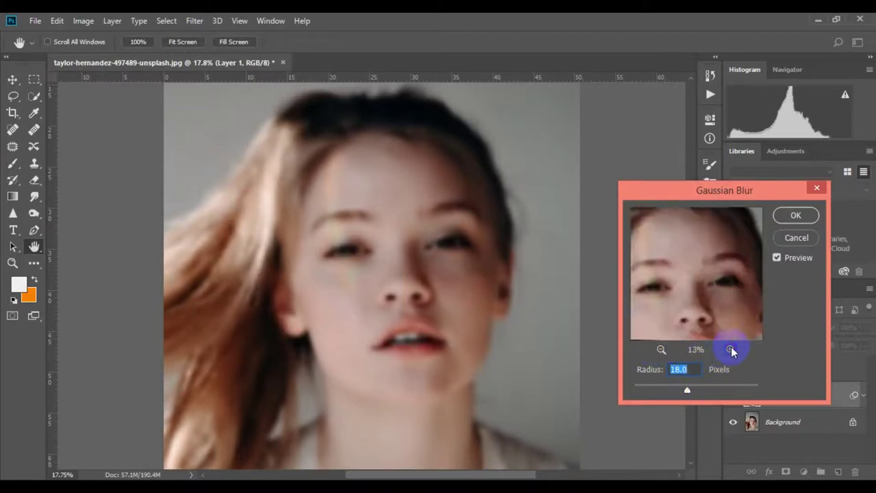
drag(700, 290, 709, 387)
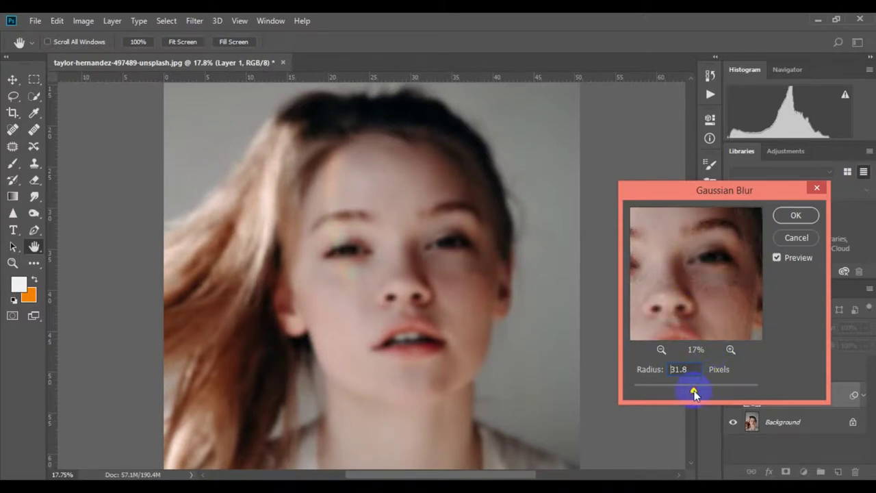
drag(688, 388, 690, 388)
Apply the blur, then make Layer 1 copy visible and select it.
click(785, 218)
key(b)
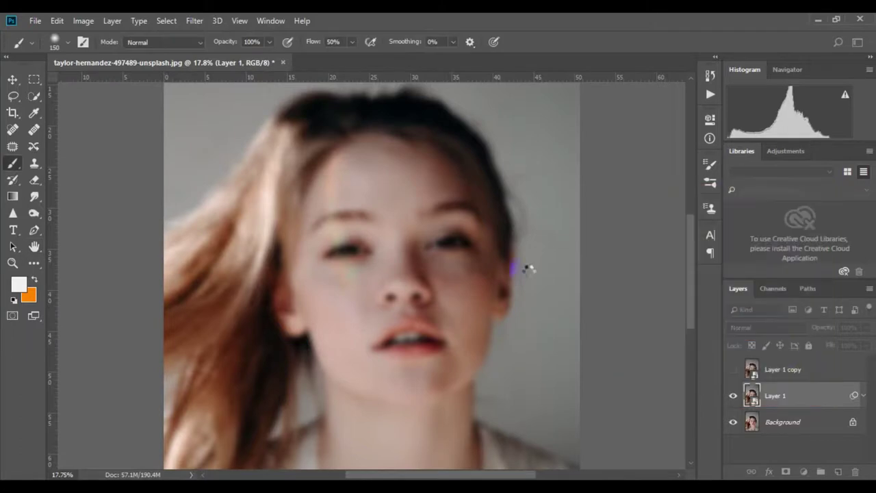
click(733, 369)
click(779, 369)
Give Layer 1 copy a 3.0-pixel High Pass filter and Linear Light blending.
click(195, 22)
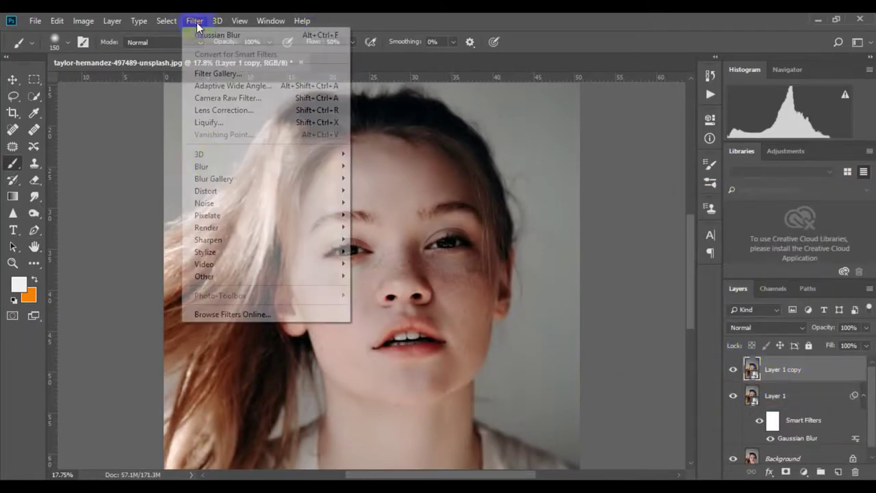
mouse_move(204, 276)
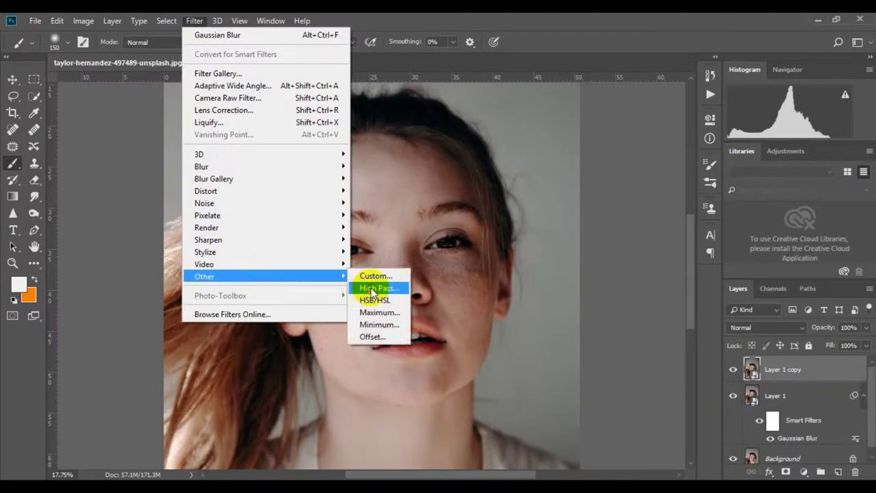
click(373, 288)
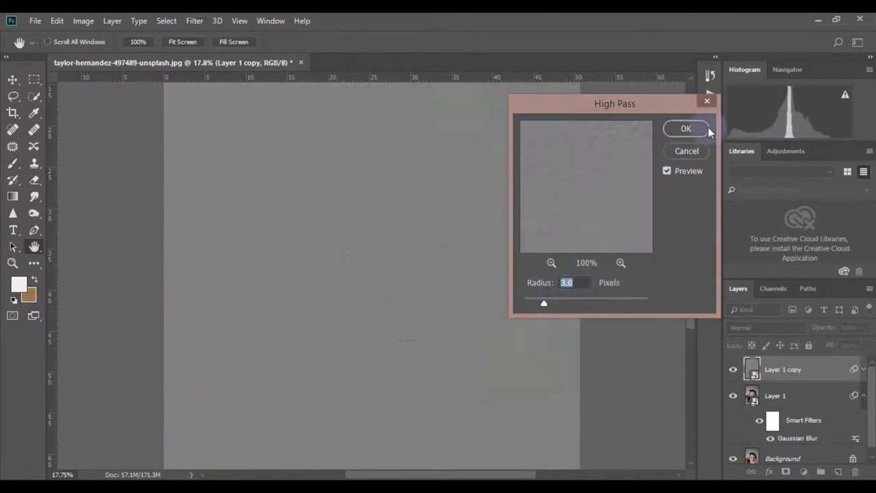
click(686, 128)
click(761, 329)
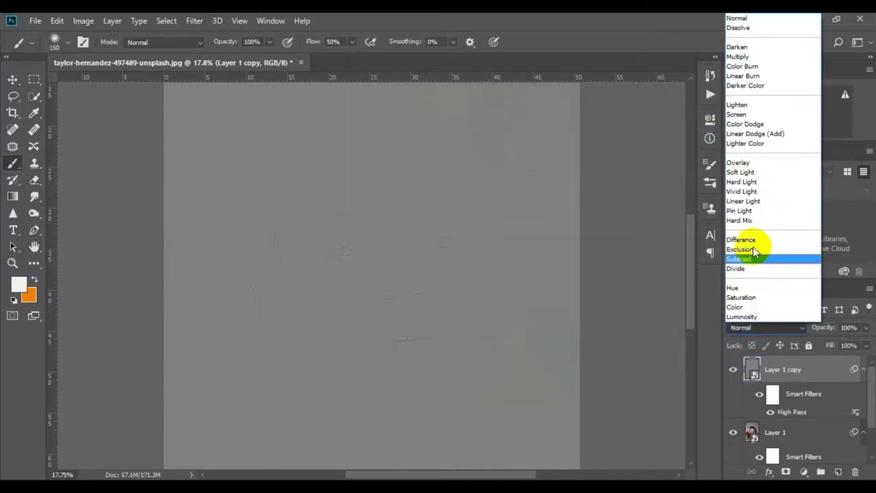
click(750, 202)
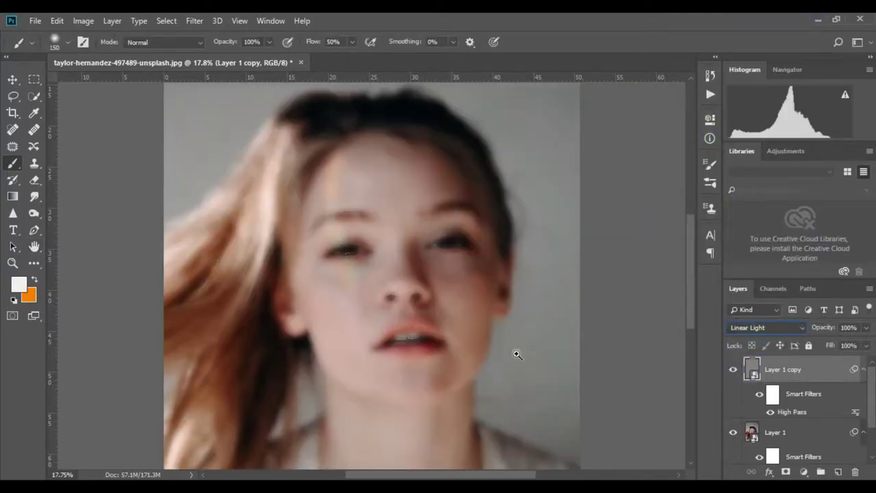
drag(517, 354, 451, 291)
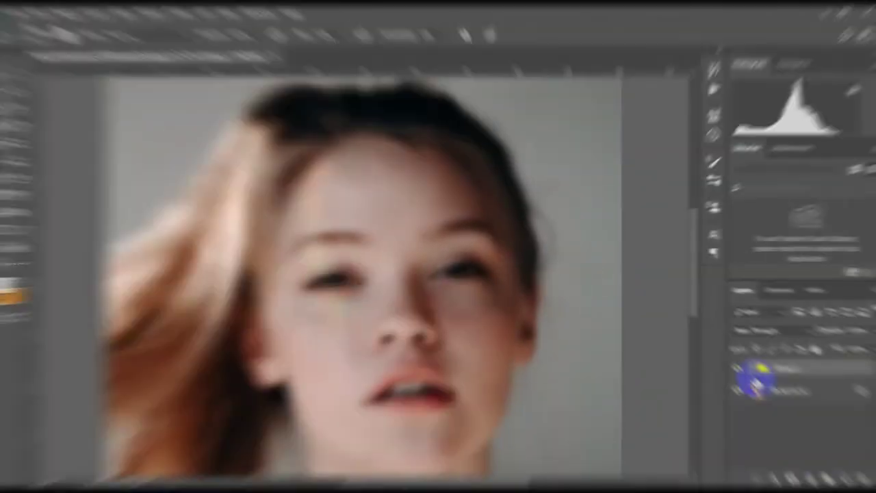
Alt-click Add Layer Mask to give Group 1 a black hide-all mask.
alt+click(786, 471)
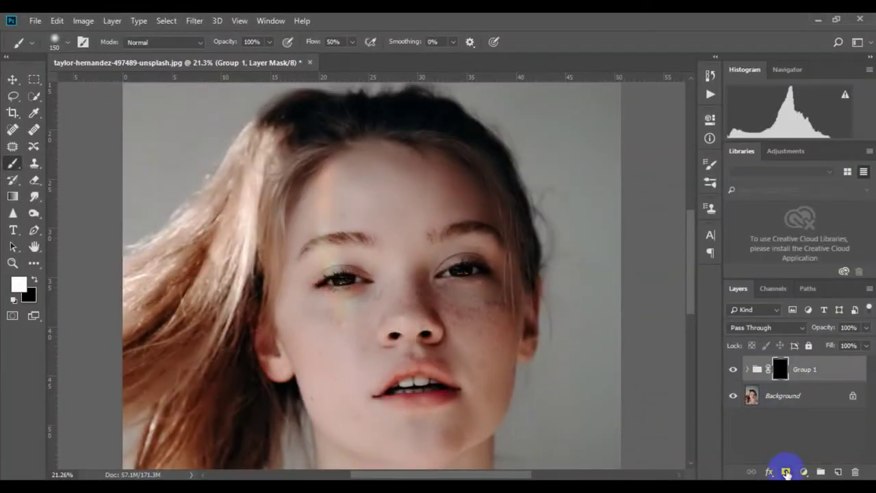
Paint white on Group 1's mask to reveal smoothing across the forehead.
click(340, 195)
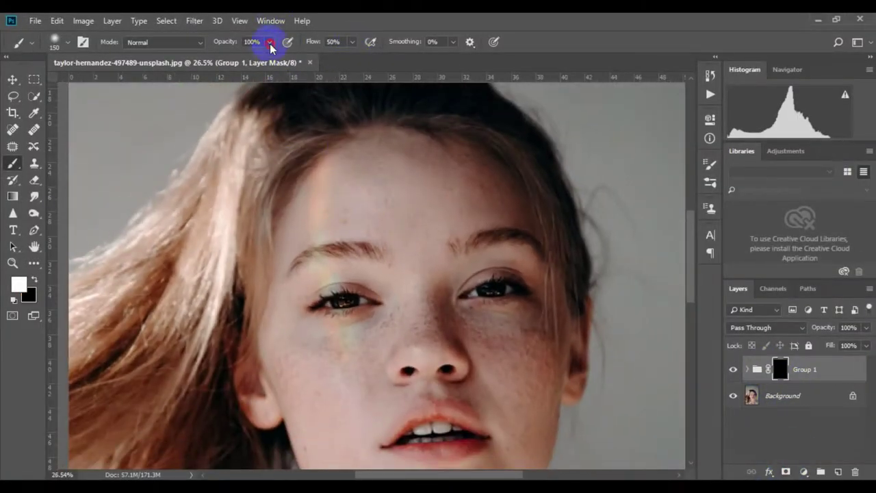
scroll(358, 219, up, 2)
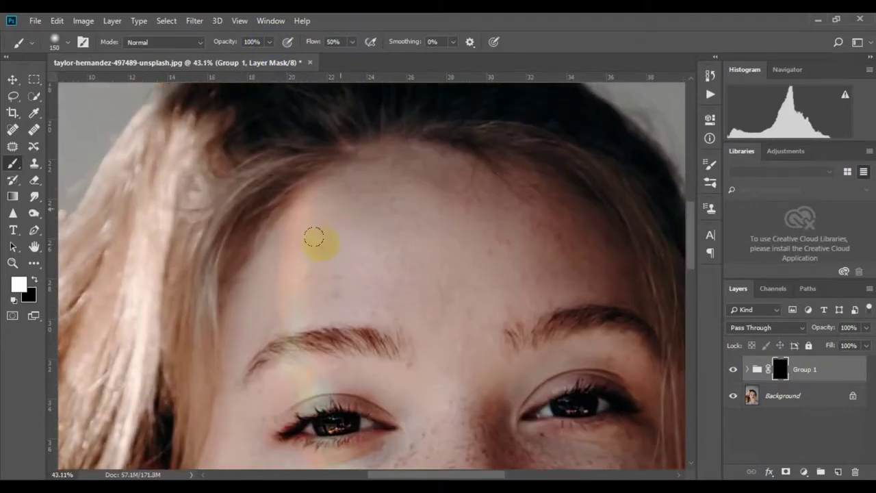
drag(354, 183, 432, 191)
mouse_move(522, 244)
mouse_down()
mouse_move(586, 226)
mouse_move(618, 289)
mouse_move(504, 196)
mouse_move(487, 305)
mouse_up()
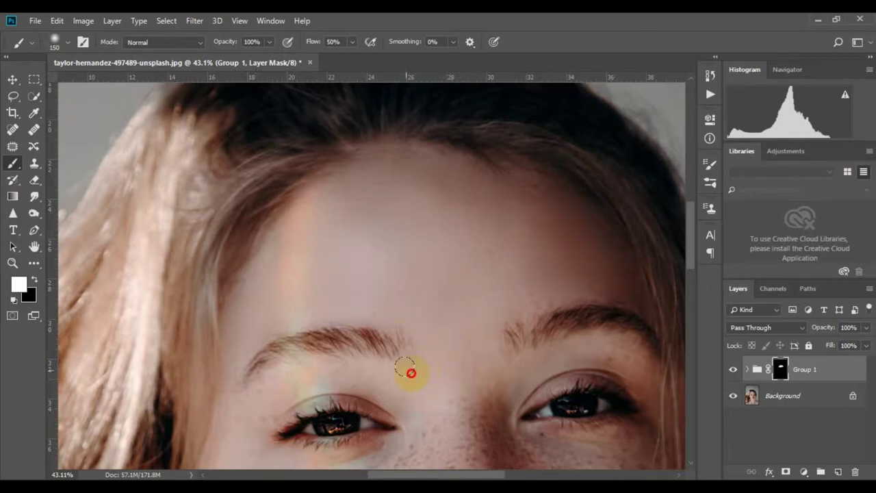
scroll(462, 431, down, 3)
mouse_move(479, 317)
mouse_down()
mouse_move(581, 362)
mouse_move(636, 367)
mouse_move(526, 336)
mouse_move(410, 353)
mouse_up()
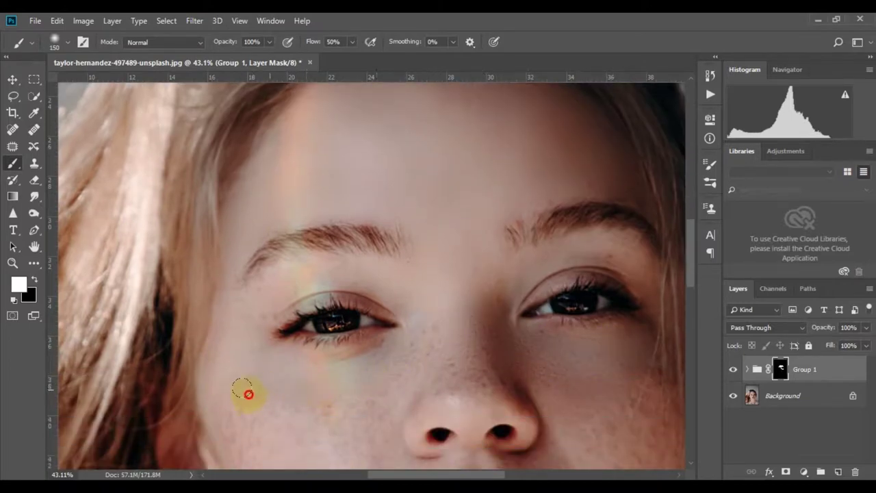
Paint smoothing over the left cheek, jaw and the skin around the nose.
scroll(229, 311, down, 3)
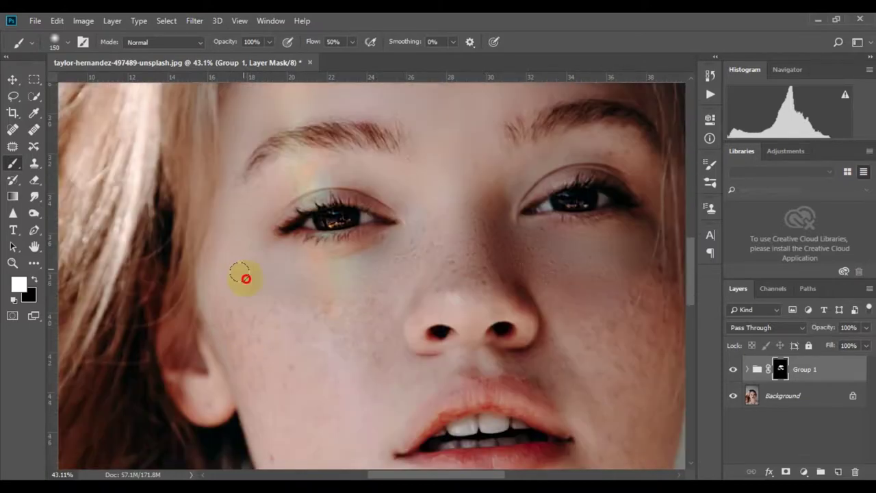
drag(366, 331, 293, 370)
drag(233, 354, 289, 409)
click(407, 293)
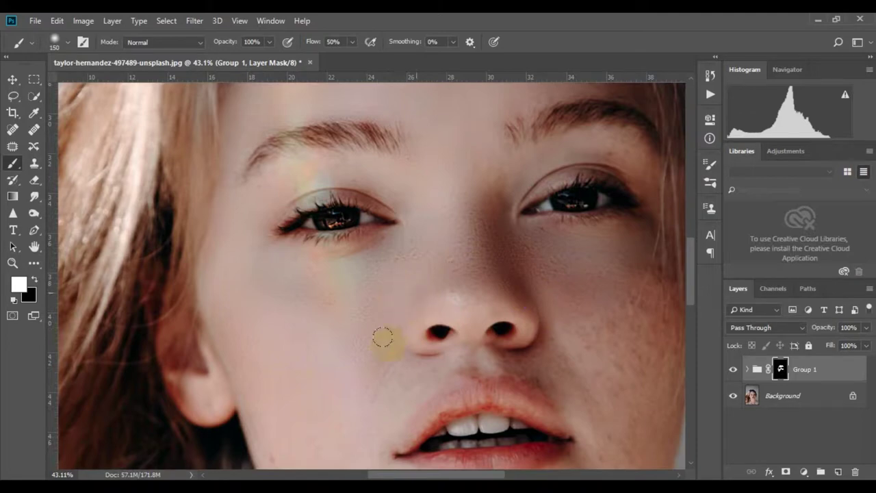
mouse_move(383, 337)
mouse_down()
mouse_move(489, 283)
mouse_move(530, 301)
mouse_up()
scroll(531, 301, down, 2)
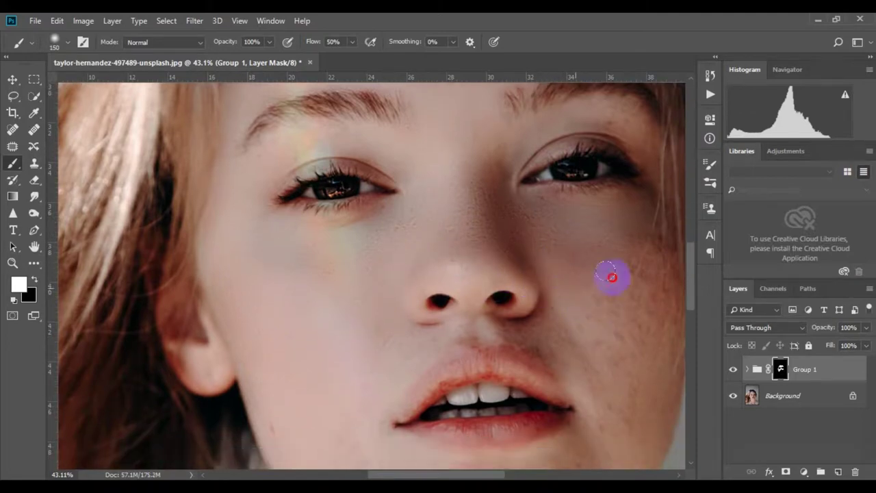
click(349, 421)
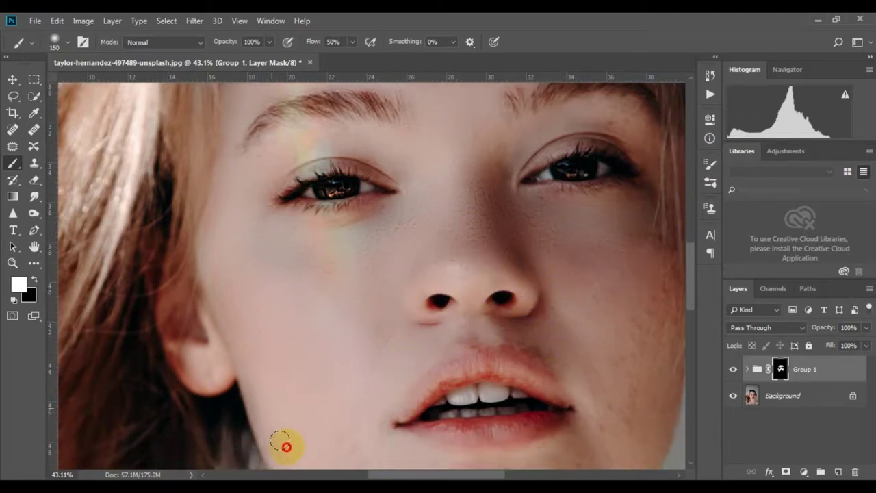
scroll(292, 404, down, 5)
scroll(336, 315, down, 1)
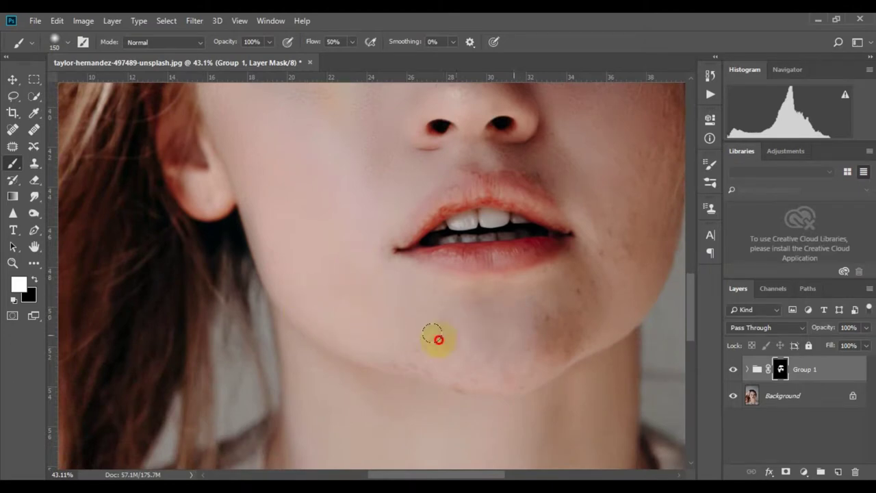
Paint smoothing over the chin, mouth corner and right cheek.
mouse_move(487, 342)
mouse_down()
mouse_move(543, 290)
mouse_move(567, 297)
mouse_move(609, 250)
mouse_move(539, 359)
mouse_move(384, 390)
mouse_up()
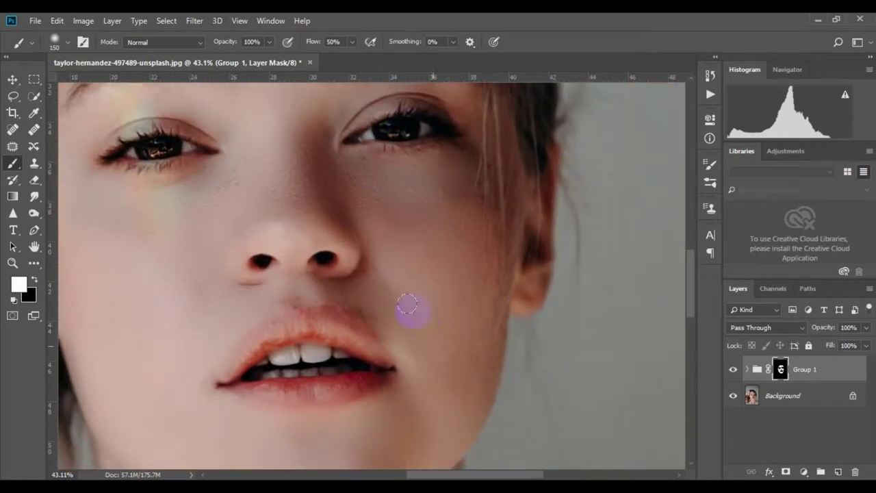
drag(407, 303, 399, 320)
mouse_move(302, 290)
mouse_down()
mouse_move(475, 350)
mouse_move(486, 256)
mouse_move(483, 174)
mouse_up()
scroll(476, 255, down, 2)
scroll(424, 294, down, 3)
scroll(390, 322, down, 10)
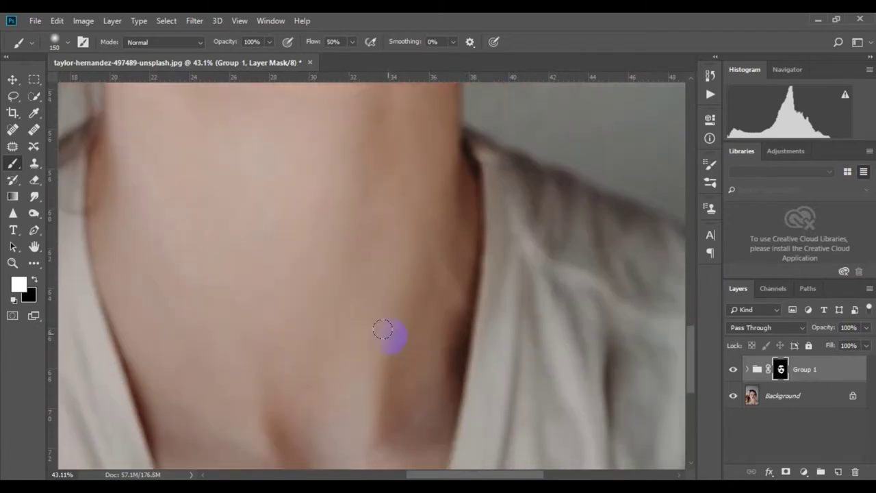
scroll(411, 273, down, 2)
Paint smoothing onto the neck and lower Group 1's opacity to 96%.
drag(418, 356, 376, 259)
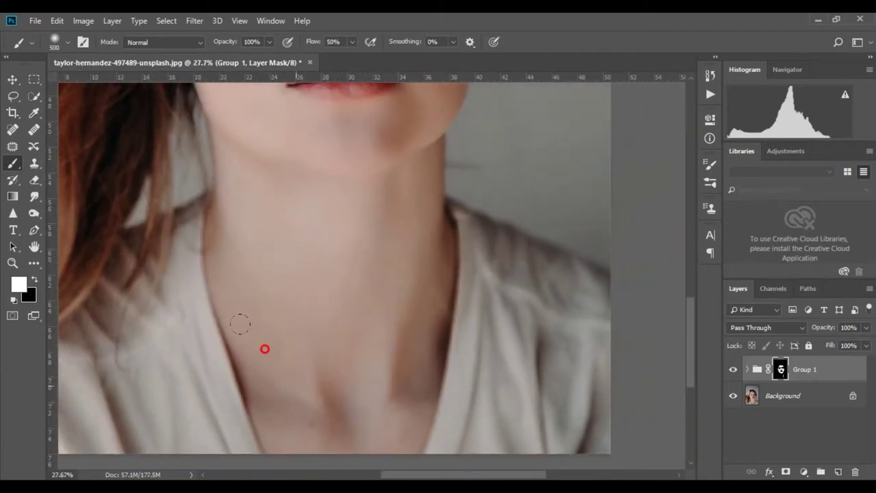
drag(381, 411, 406, 269)
scroll(371, 166, down, 3)
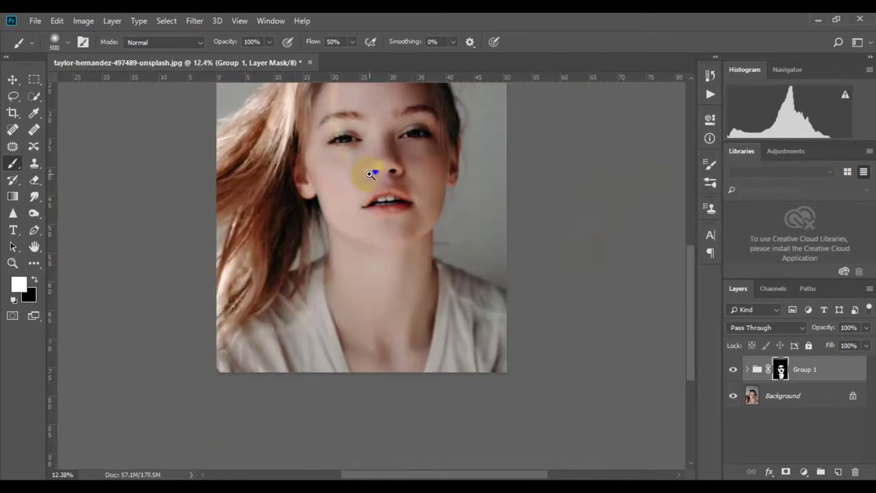
scroll(391, 215, up, 1)
scroll(391, 215, down, 3)
mouse_move(865, 330)
mouse_down()
mouse_move(861, 346)
mouse_move(778, 353)
mouse_move(853, 351)
mouse_up()
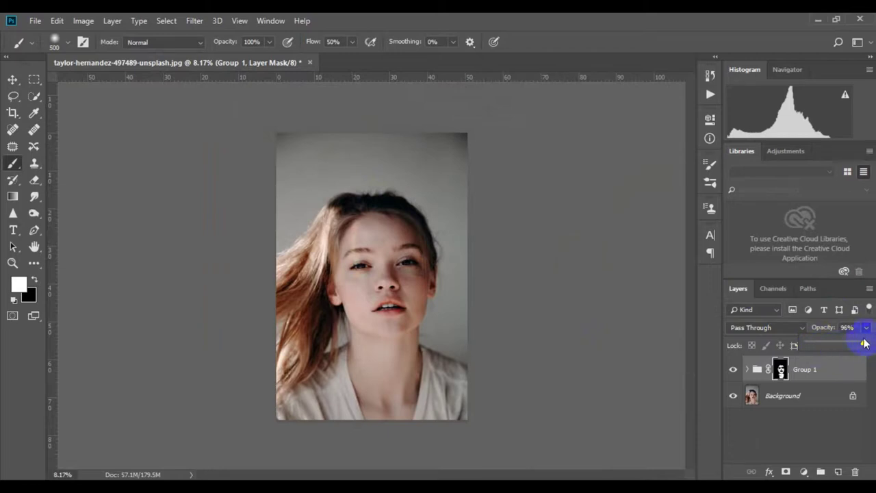
Toggle Group 1 off and on to compare before and after, leaving it visible.
drag(391, 287, 404, 335)
click(732, 370)
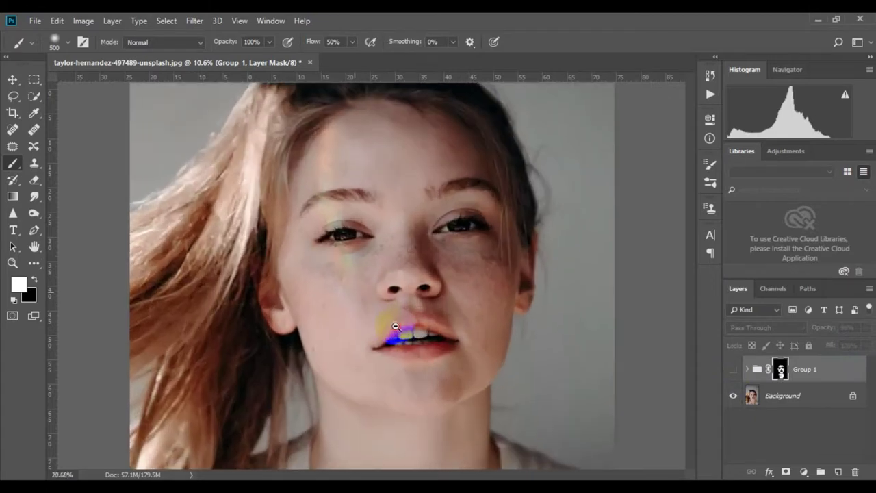
click(732, 371)
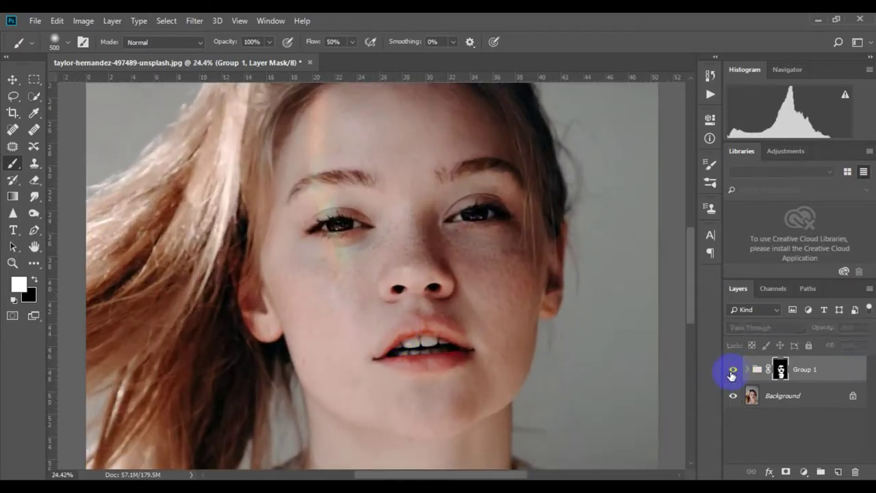
click(733, 371)
click(732, 370)
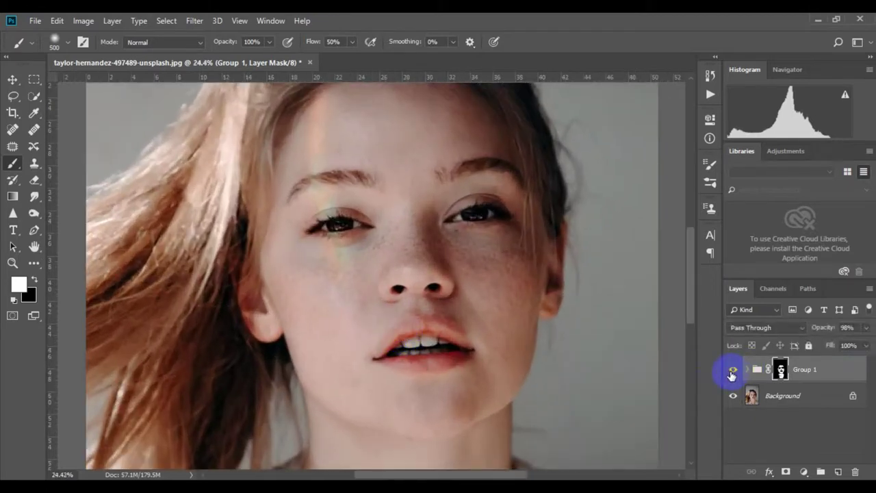
mouse_move(466, 243)
mouse_down()
mouse_move(458, 292)
mouse_move(390, 313)
mouse_up()
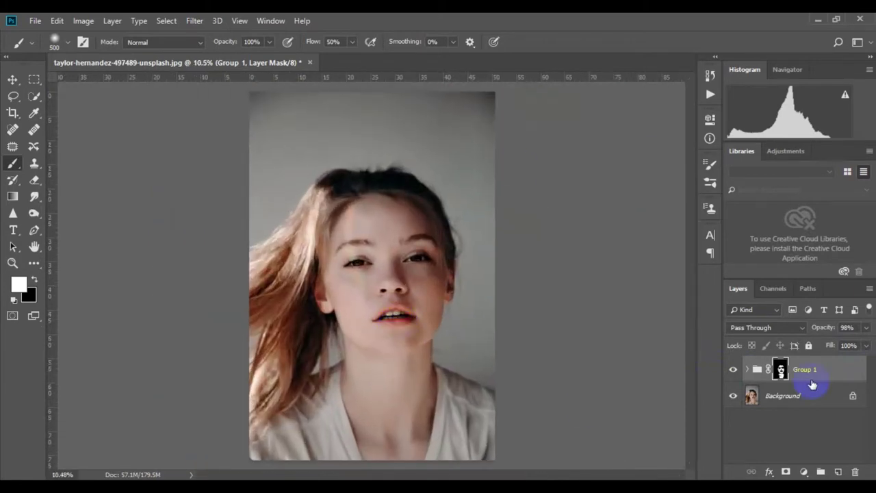
Stamp all visible layers into Layer 2 and open the Camera Raw Filter on it.
key(ctrl+shift+alt+e)
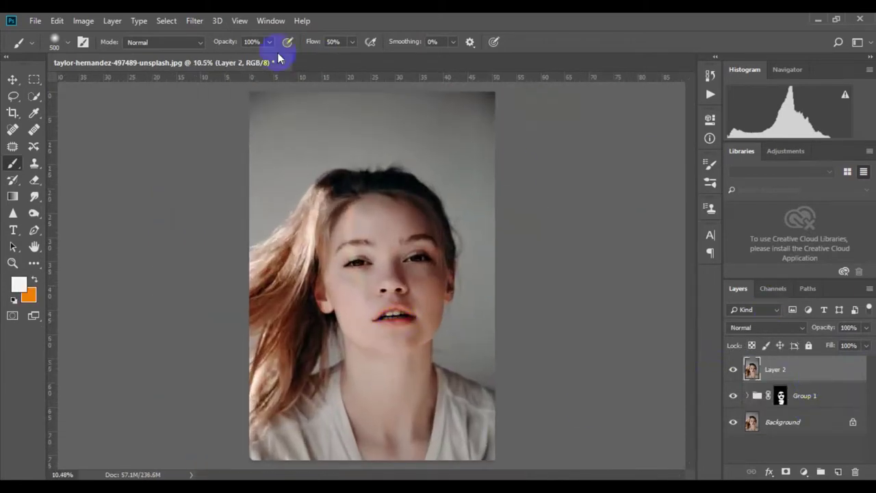
click(194, 21)
click(226, 98)
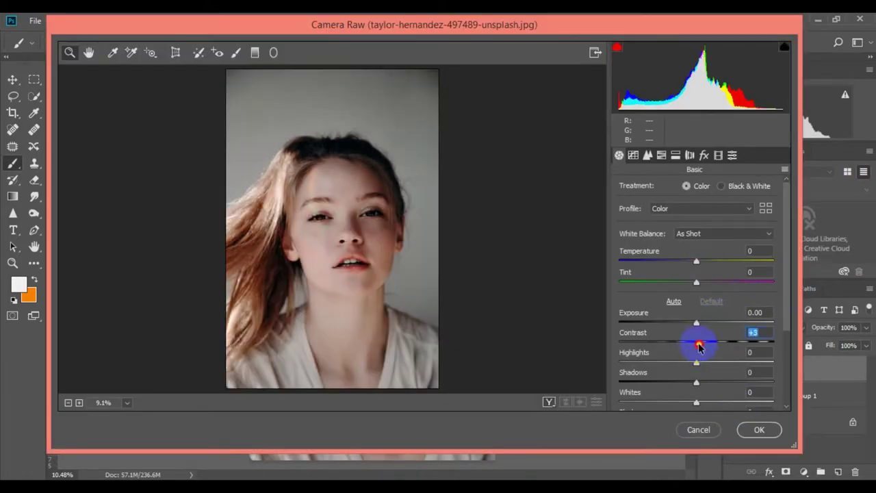
Raise Exposure to +0.10, set Whites +29 and Blacks -3, and adjust Highlights.
drag(697, 322, 700, 327)
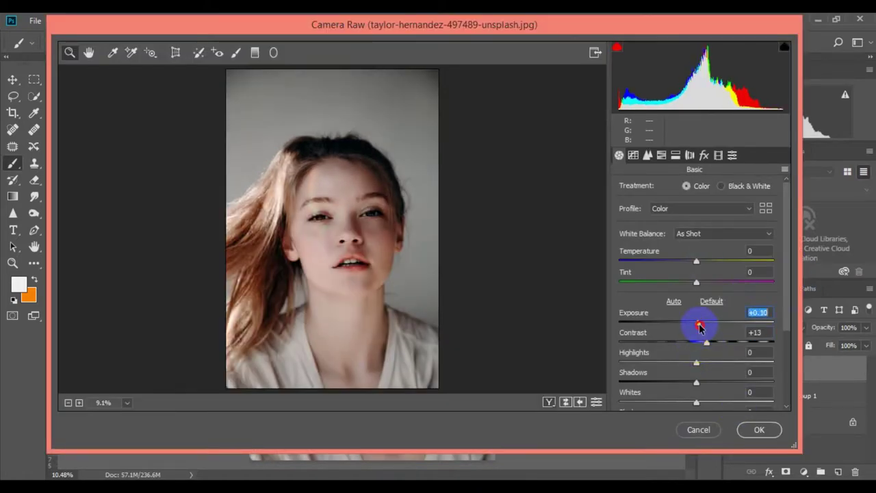
scroll(700, 336, down, 2)
scroll(702, 339, down, 1)
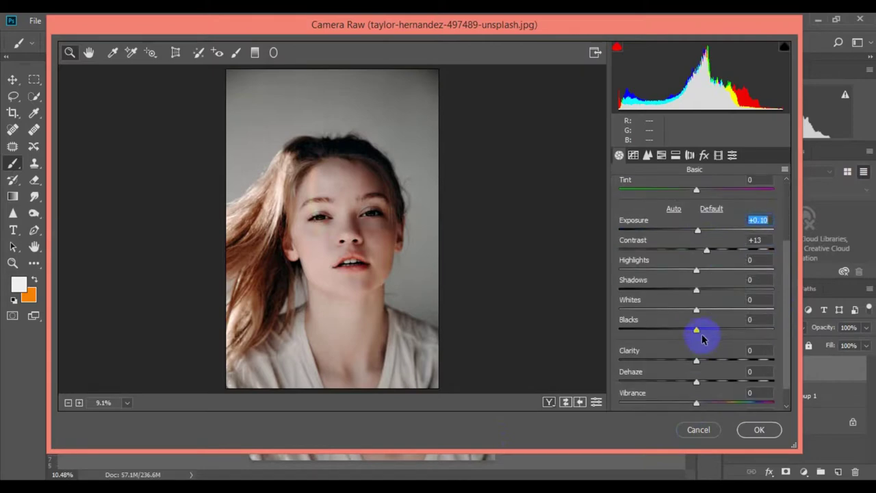
mouse_move(695, 333)
mouse_down()
mouse_move(685, 332)
mouse_move(718, 314)
mouse_up()
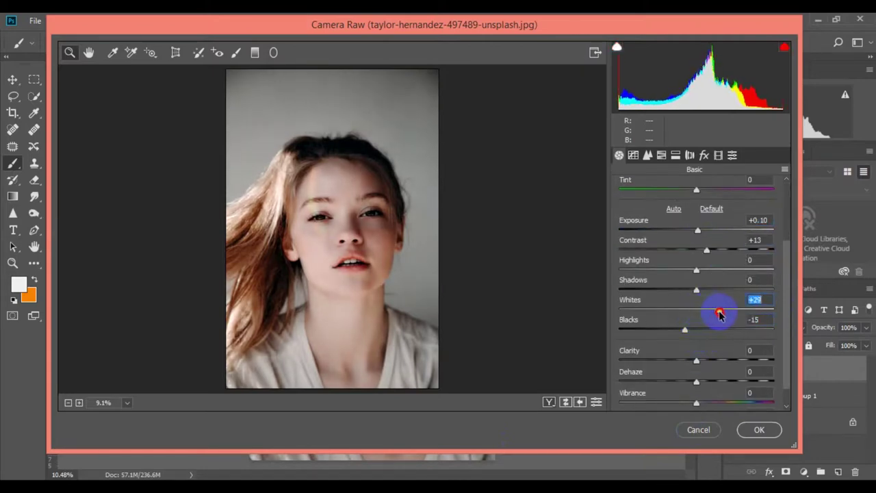
mouse_move(697, 270)
mouse_down()
mouse_move(716, 275)
mouse_move(696, 285)
mouse_move(686, 311)
mouse_move(708, 340)
mouse_up()
Set Clarity to +8 and pull Dehaze slightly negative to -5.
scroll(703, 310, down, 1)
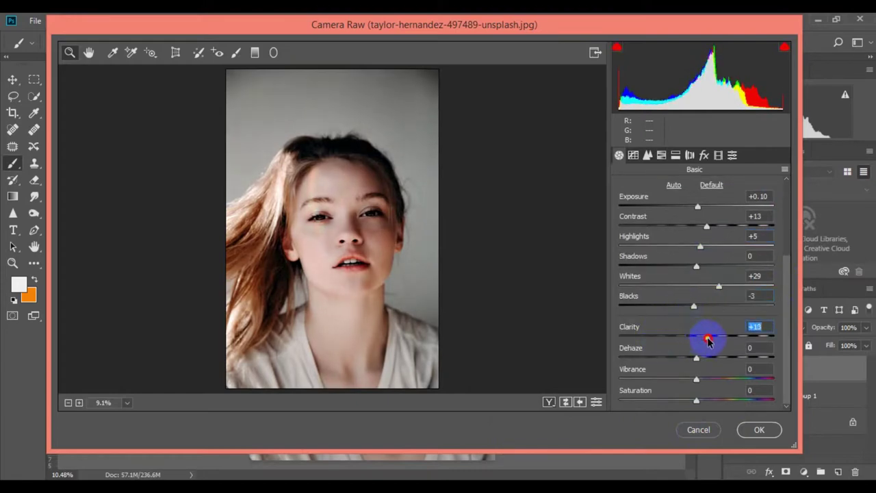
click(695, 358)
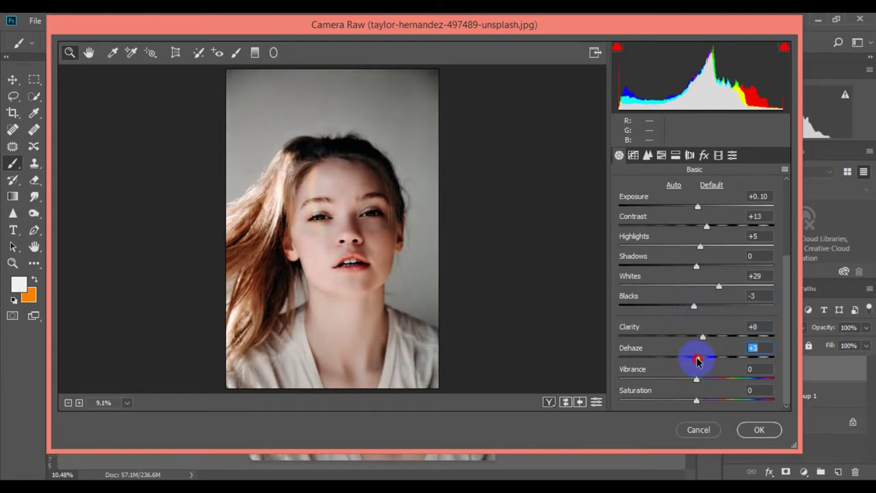
drag(699, 361, 693, 360)
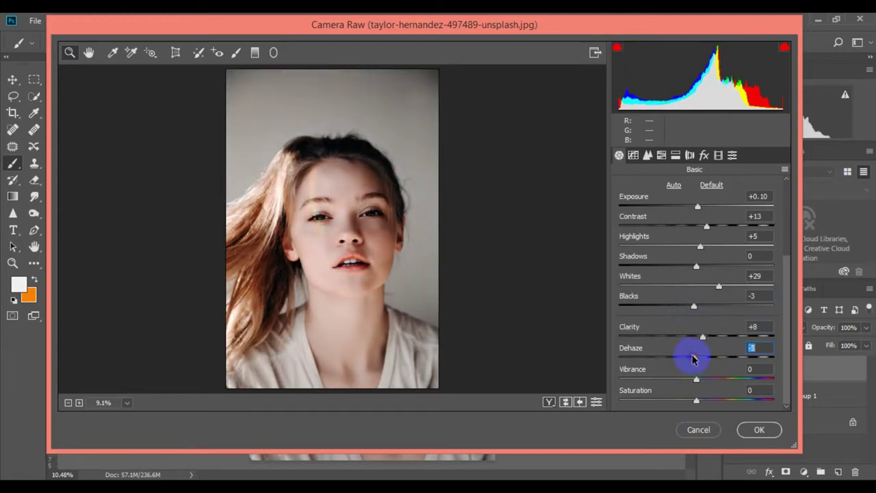
scroll(691, 355, up, 2)
scroll(691, 356, down, 1)
scroll(691, 356, down, 1)
click(693, 359)
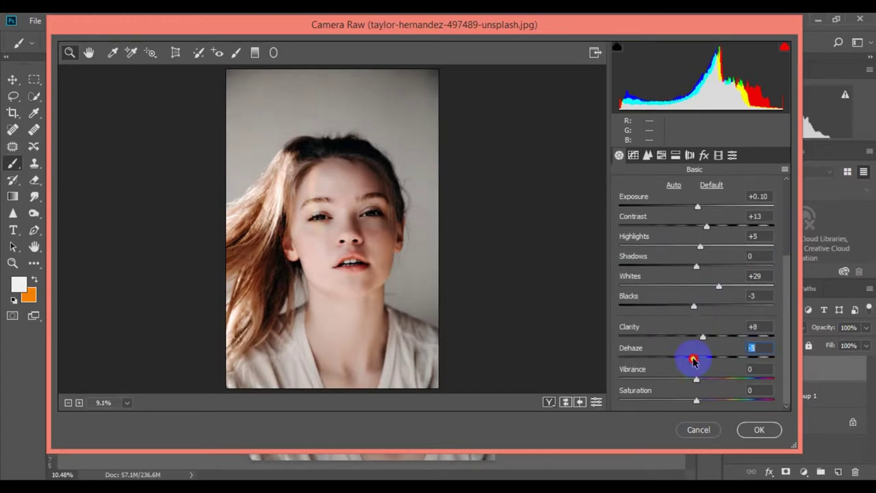
scroll(696, 346, up, 2)
scroll(694, 320, up, 2)
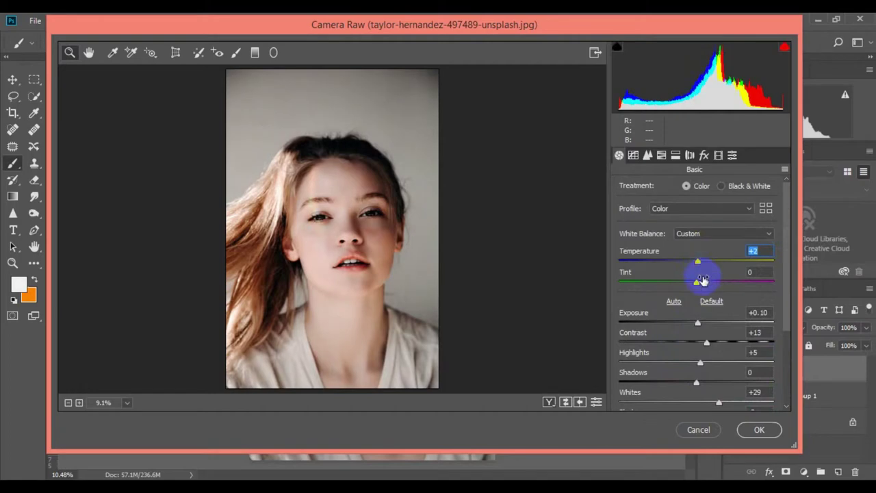
Set Vibrance +34 and Saturation -8, then apply the Camera Raw grade to Layer 2.
scroll(703, 274, down, 4)
drag(697, 379, 709, 382)
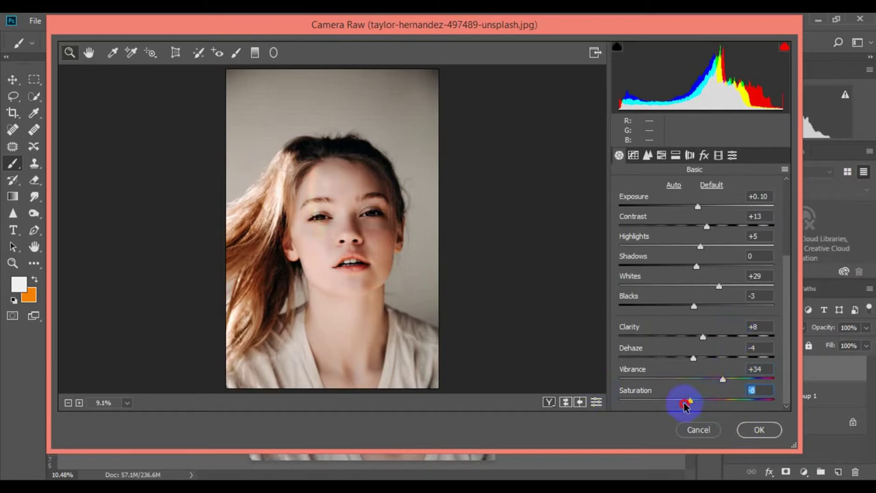
click(757, 431)
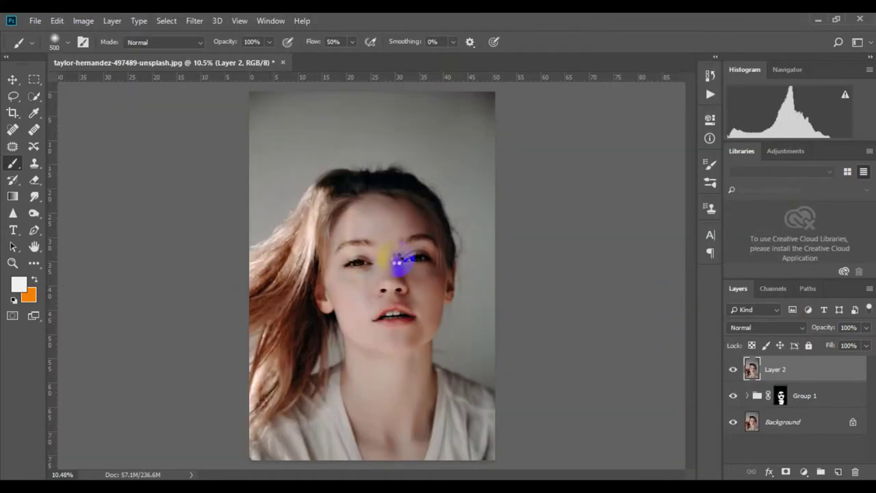
Toggle Layer 2's visibility to compare the graded and ungraded portrait.
click(733, 369)
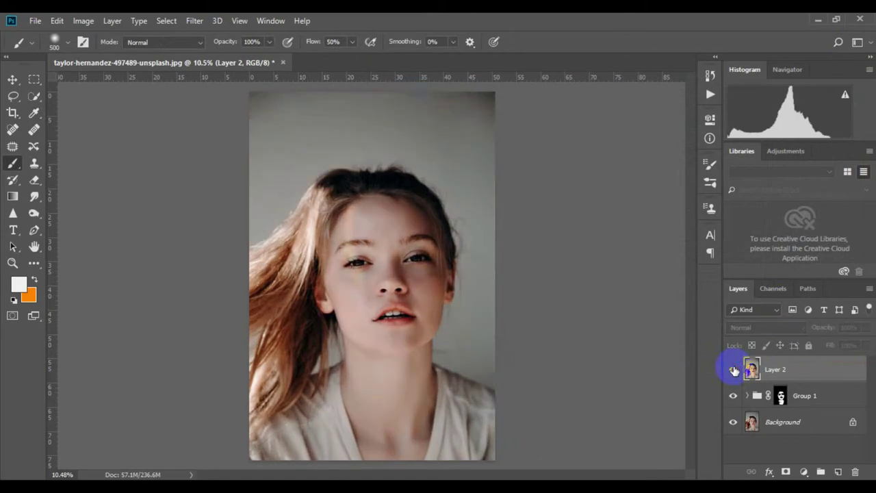
click(733, 369)
click(733, 369)
click(733, 369)
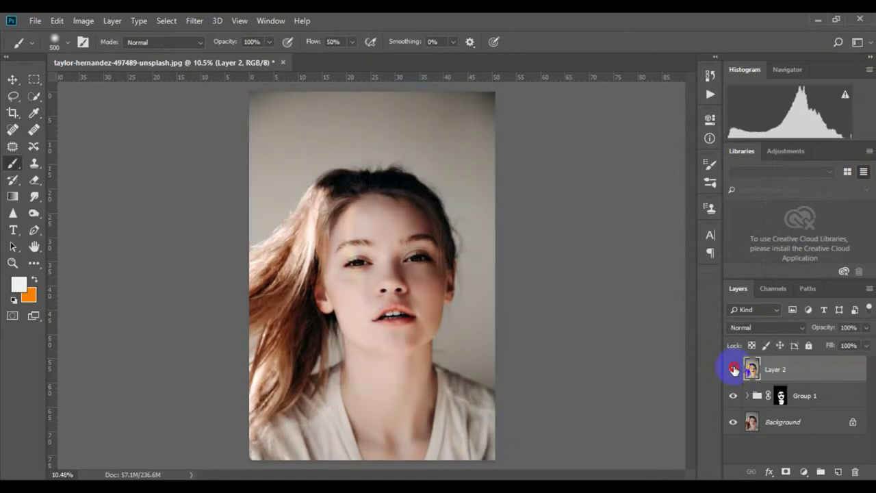
click(733, 370)
Stamp visible layers into a new Layer 3 and hide Layer 2 and Group 1.
key(ctrl+alt+shift+e)
click(733, 395)
click(733, 422)
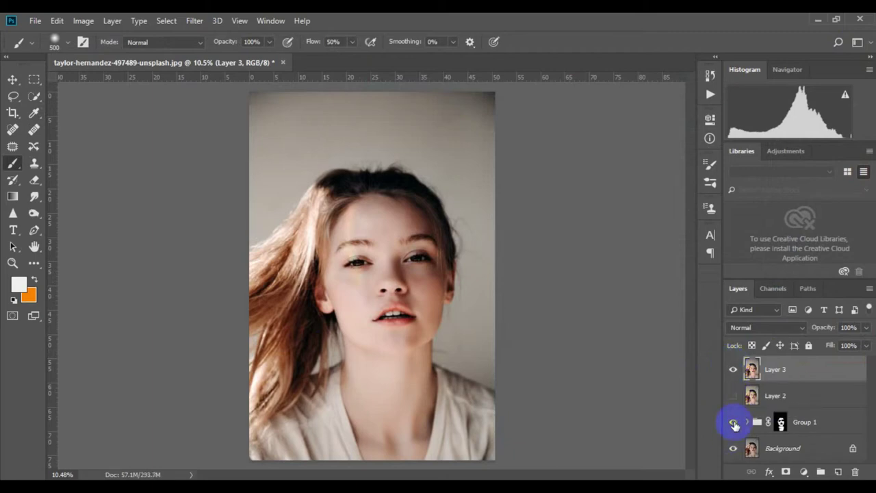
Toggle Layer 3's visibility to compare the finished look with the original.
click(733, 372)
click(733, 371)
click(733, 371)
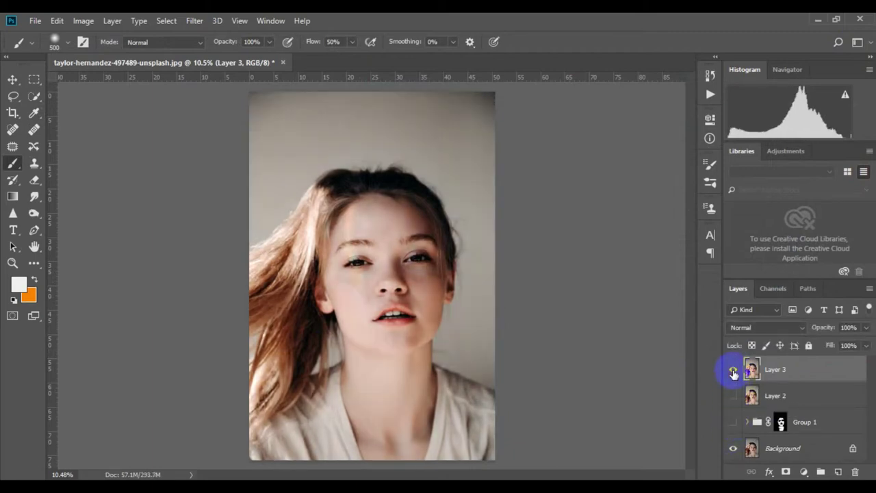
click(733, 371)
click(733, 371)
click(733, 371)
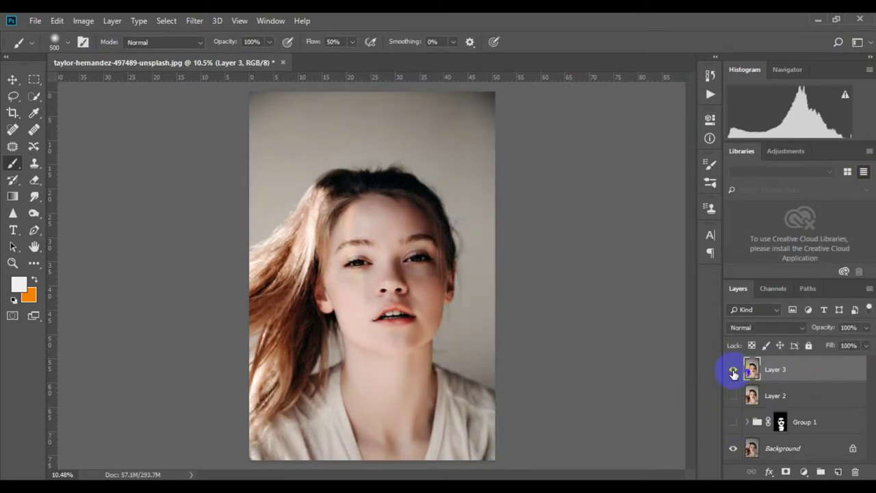